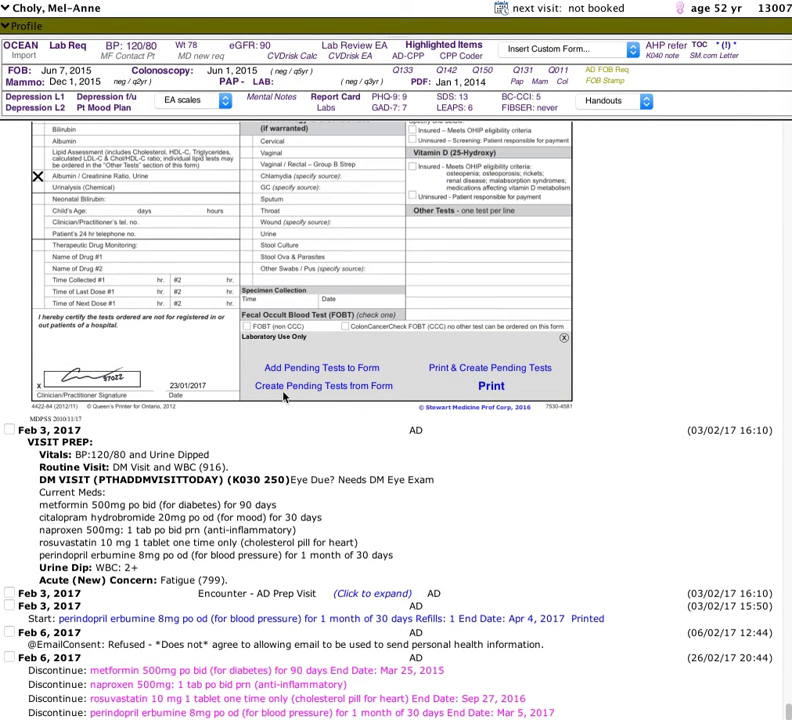
pyautogui.click(243, 530)
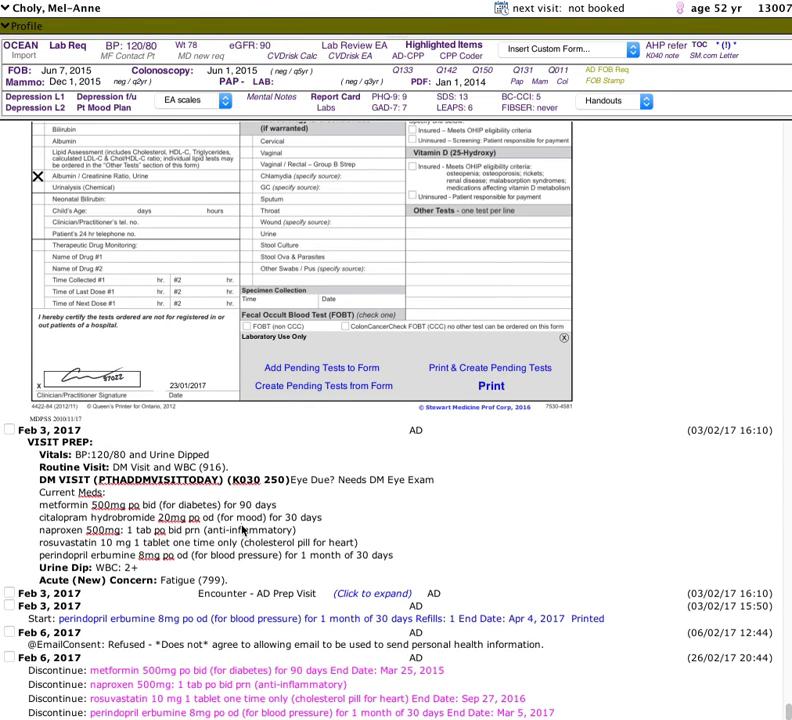
pyautogui.scroll(5, 243, 530)
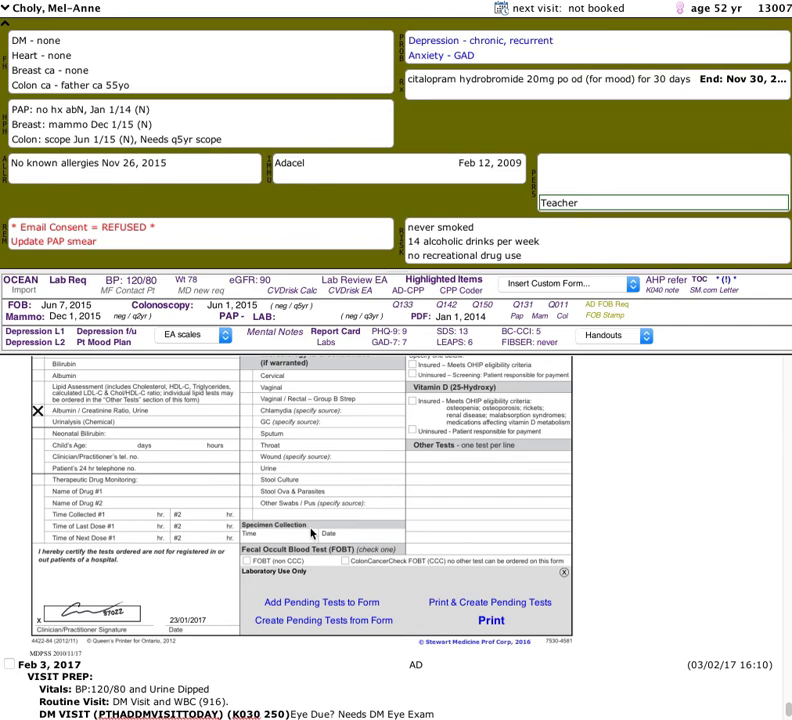
pyautogui.scroll(-5, 310, 533)
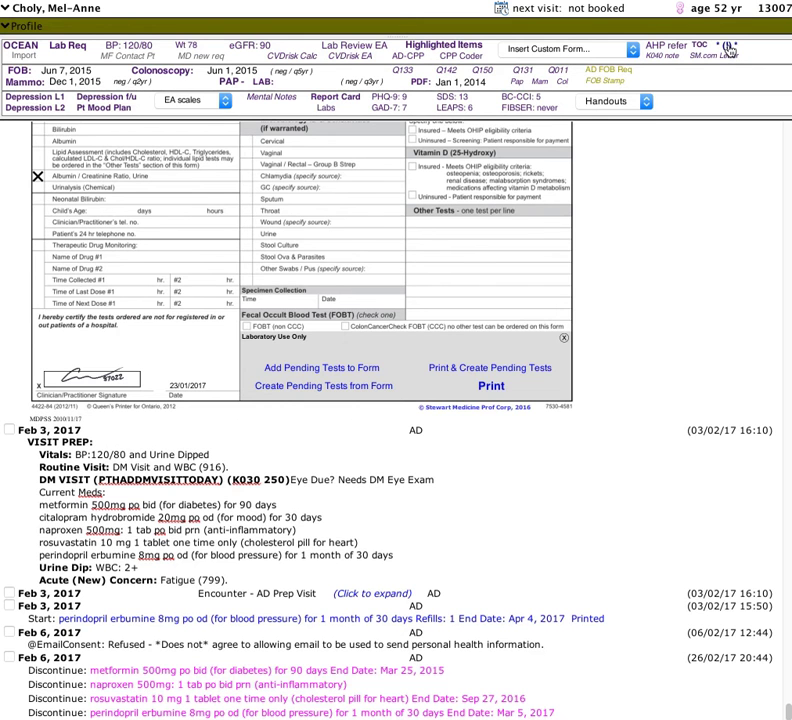
# Record a first-time forgotten health card with verbal reminder in a new patient check-in prep metrics form and finish it
pyautogui.click(728, 48)
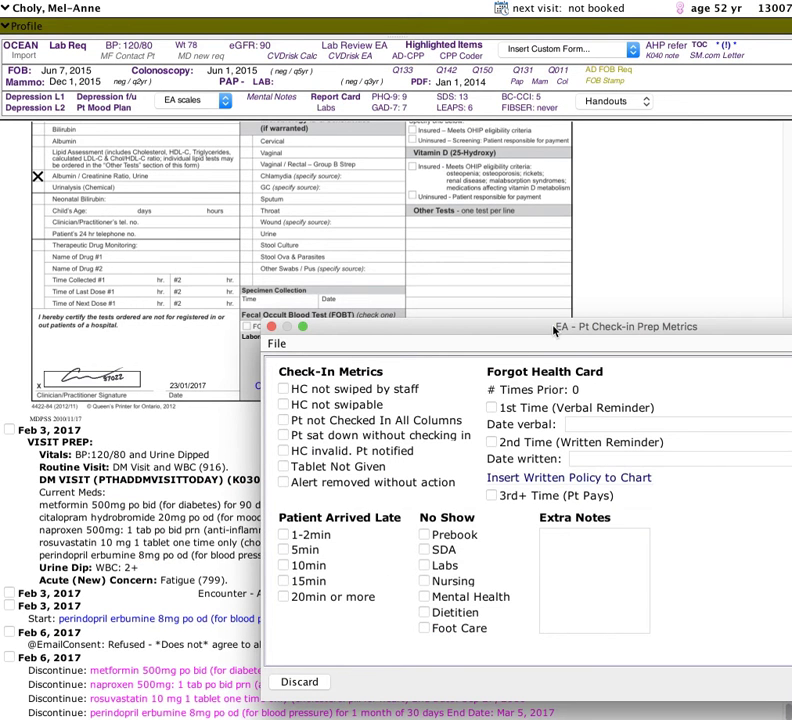
pyautogui.moveTo(555, 330); pyautogui.dragTo(335, 190)
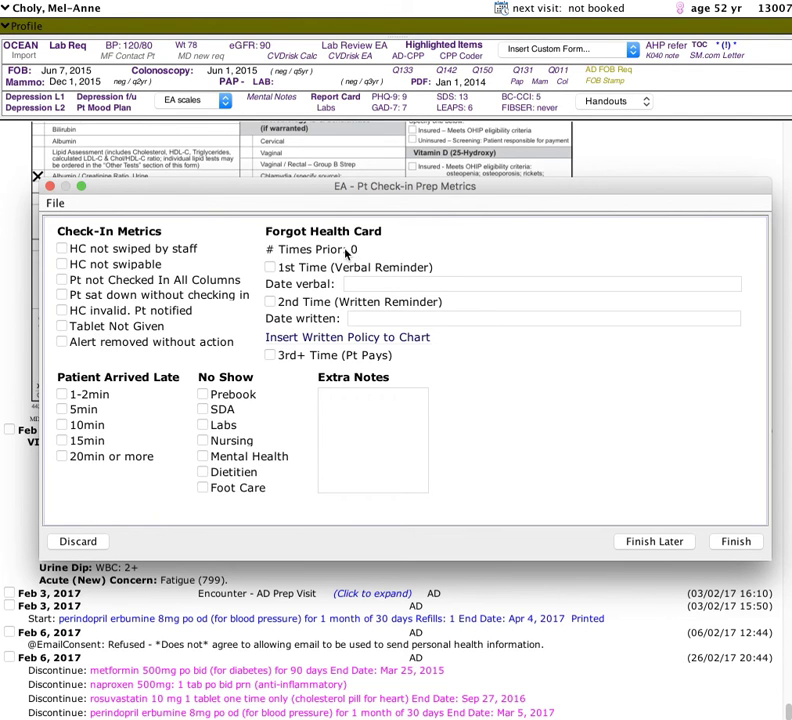
pyautogui.click(271, 268)
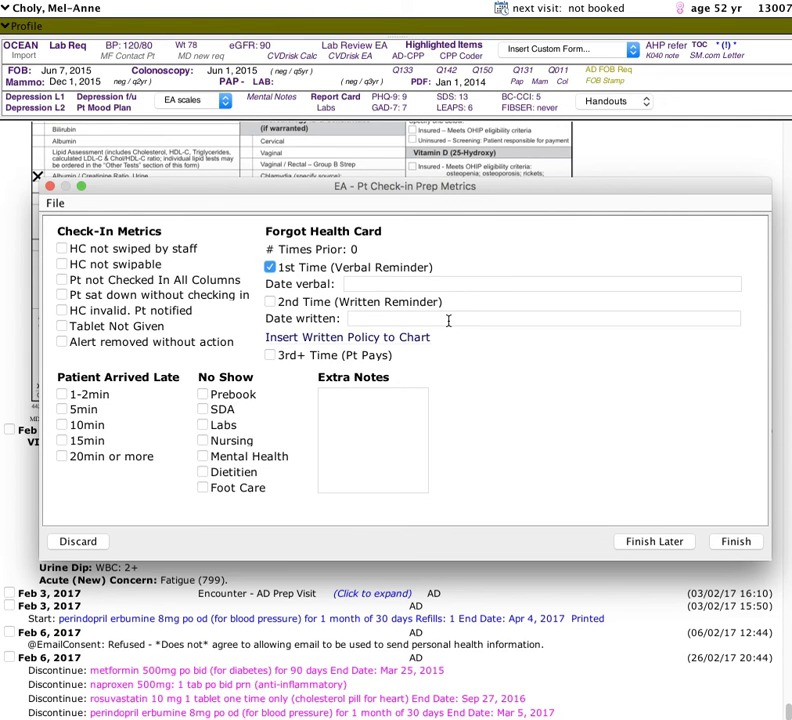
pyautogui.click(735, 541)
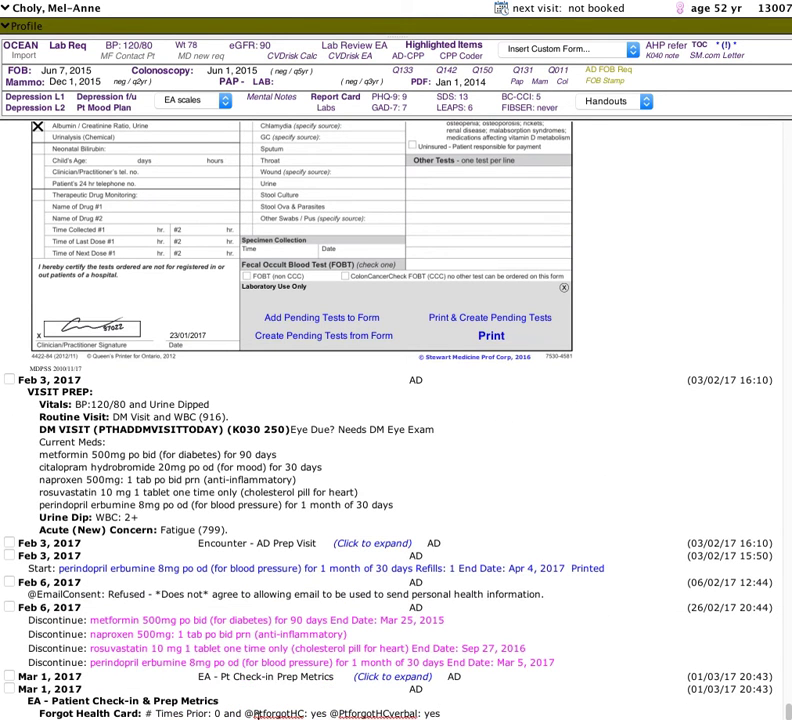
# Expand the new check-in prep metrics form note in the chart and change its note date to Feb 10
pyautogui.moveTo(244, 713); pyautogui.dragTo(442, 711)
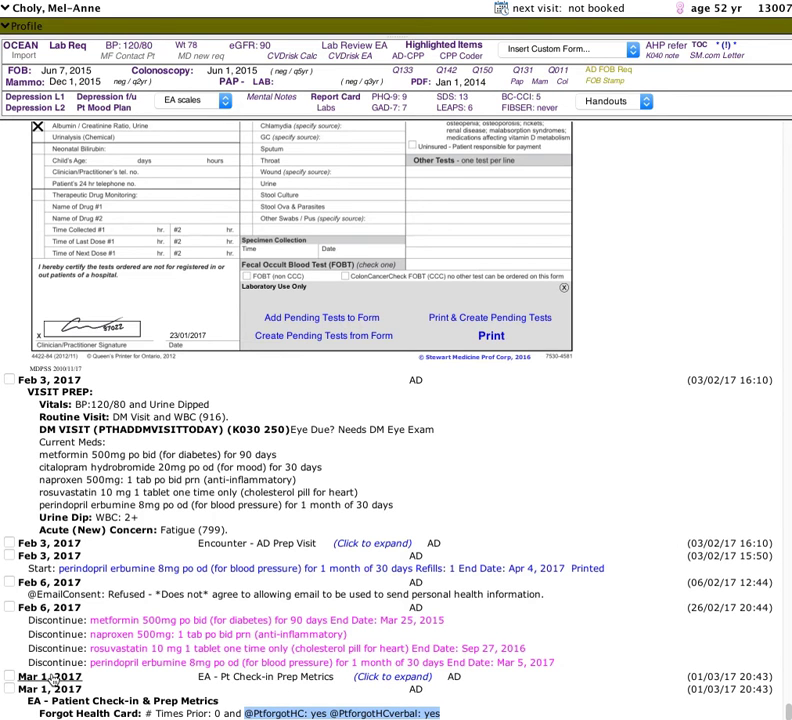
pyautogui.click(373, 680)
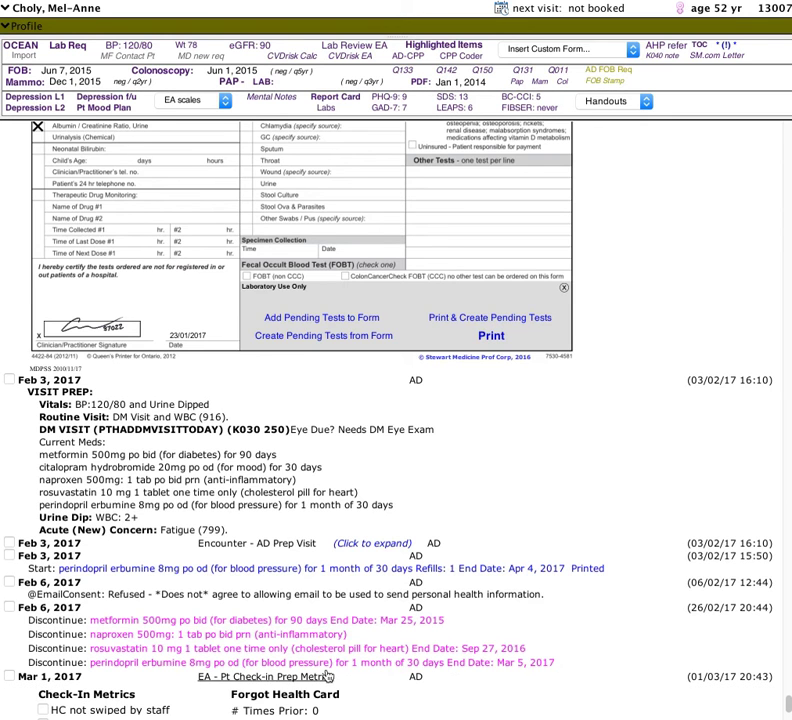
pyautogui.rightClick(24, 677)
pyautogui.click(40, 698)
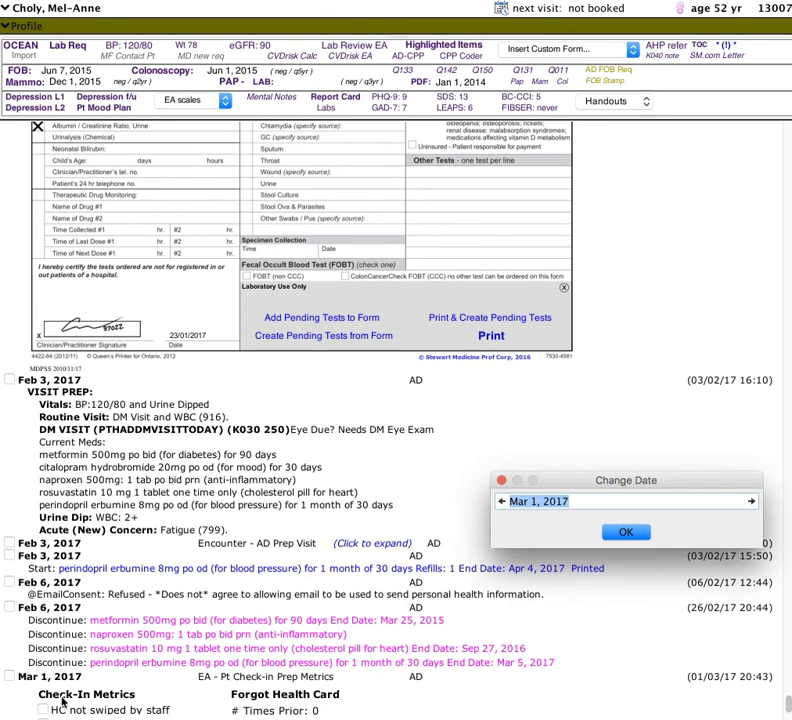
pyautogui.write('feb 10')
pyautogui.press('Return')
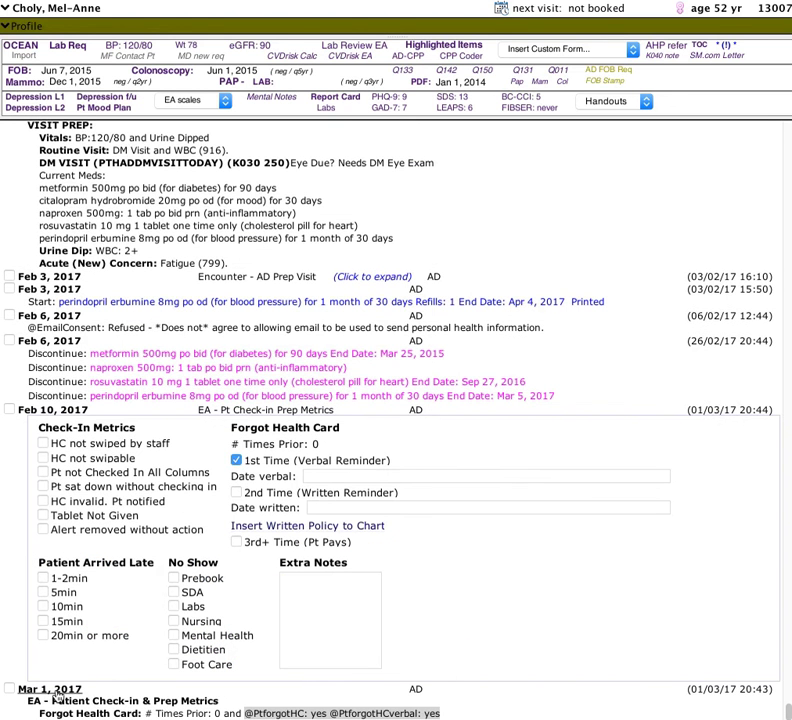
# Change the date of the check-in and prep metrics summary note to Feb 10
pyautogui.rightClick(57, 693)
pyautogui.click(80, 716)
pyautogui.write('feb 10')
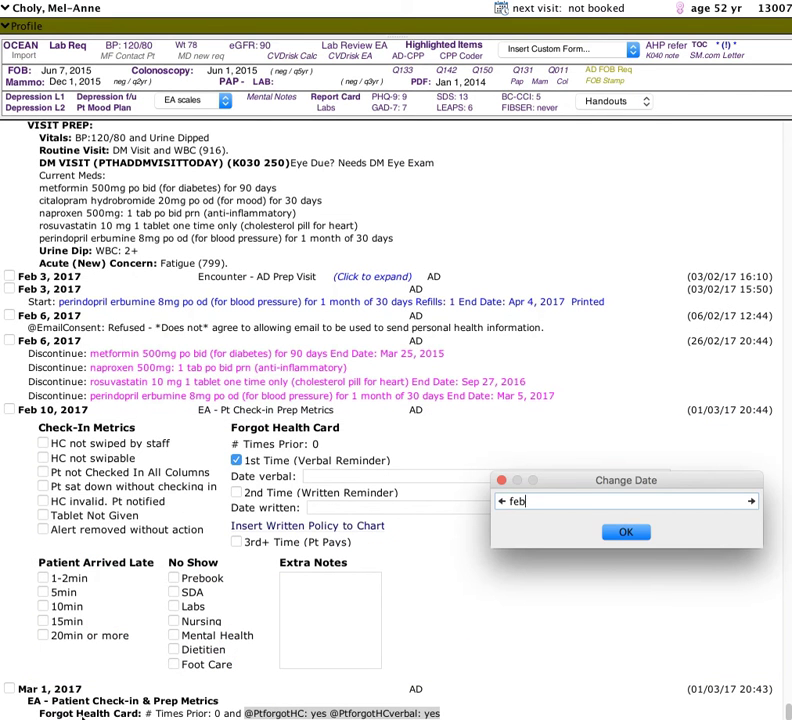
pyautogui.press('Return')
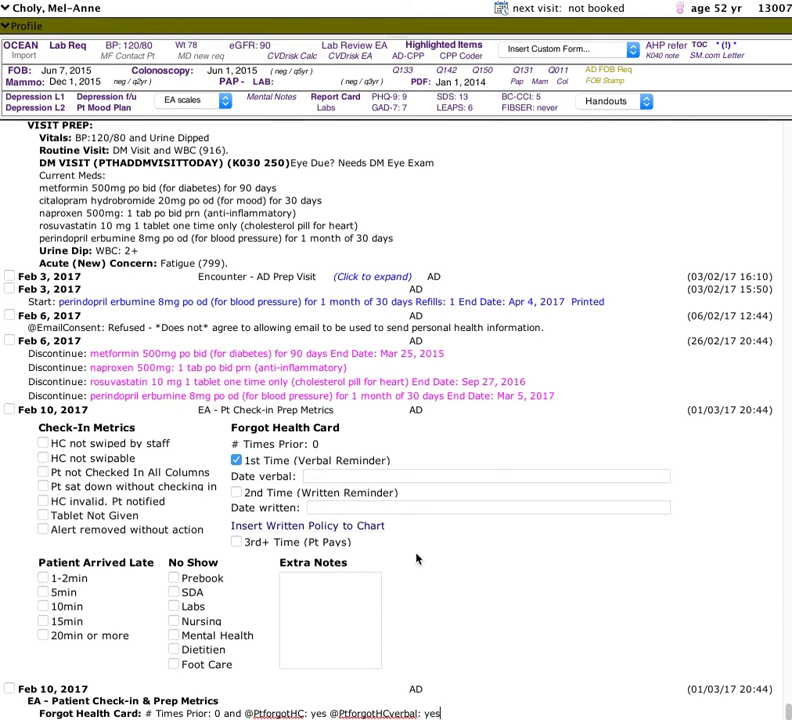
# Start another patient check-in prep metrics form and mark the forgotten health card as 2nd Time (Written Reminder)
pyautogui.click(729, 52)
pyautogui.moveTo(589, 330); pyautogui.dragTo(374, 166)
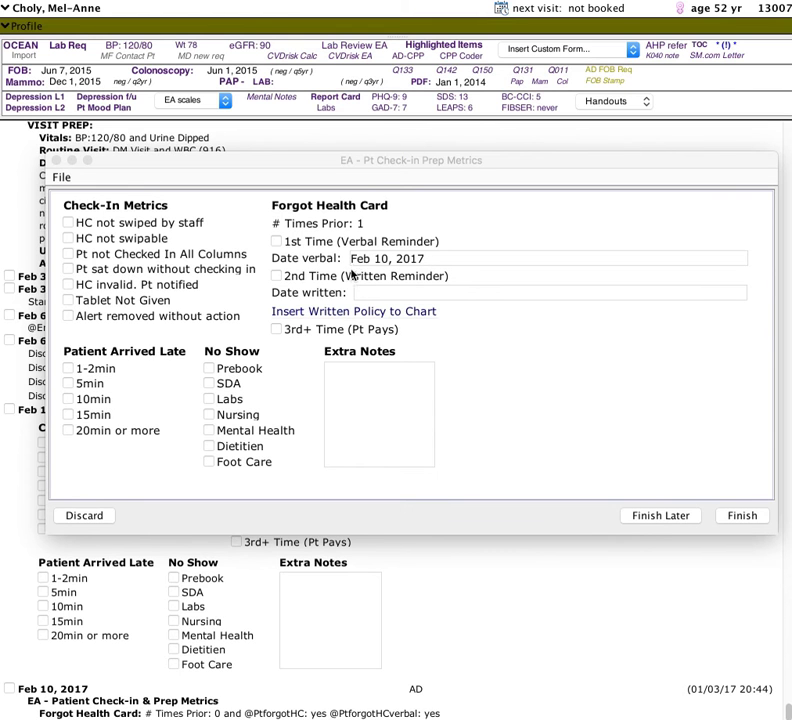
pyautogui.click(278, 277)
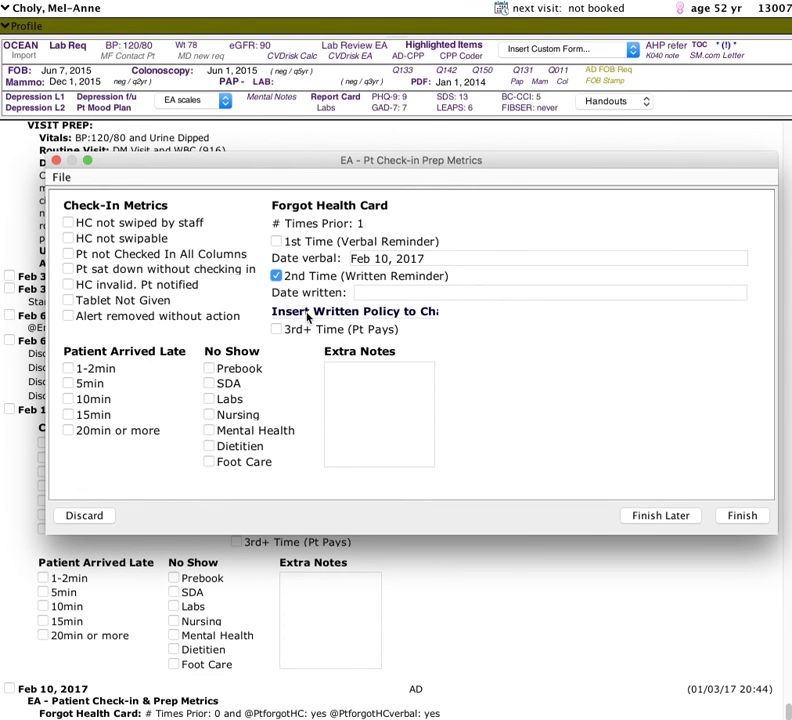
# Insert the written health card policy into the chart and enter "today" as the 2nd Time occurrence date
pyautogui.click(308, 313)
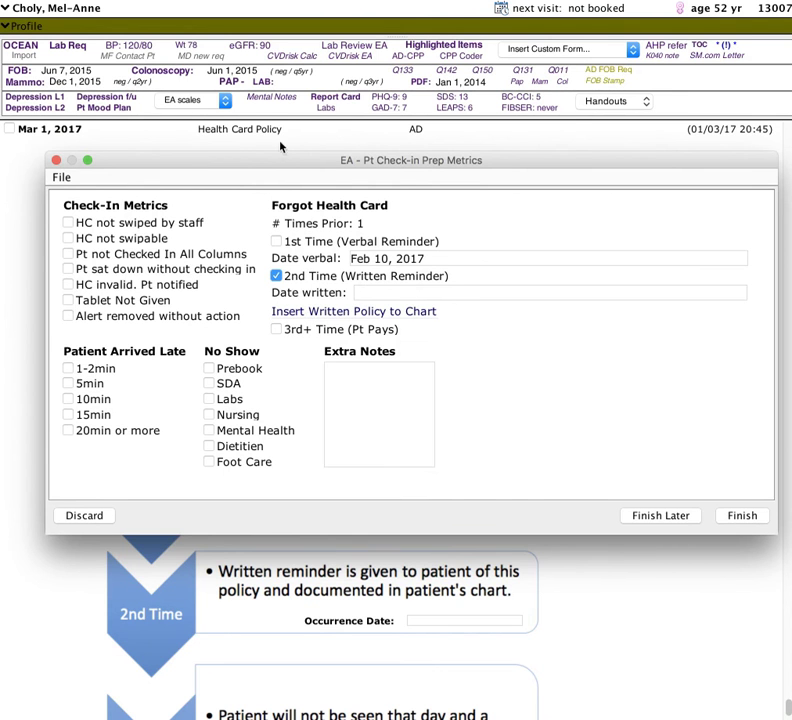
pyautogui.moveTo(268, 162); pyautogui.dragTo(791, 122)
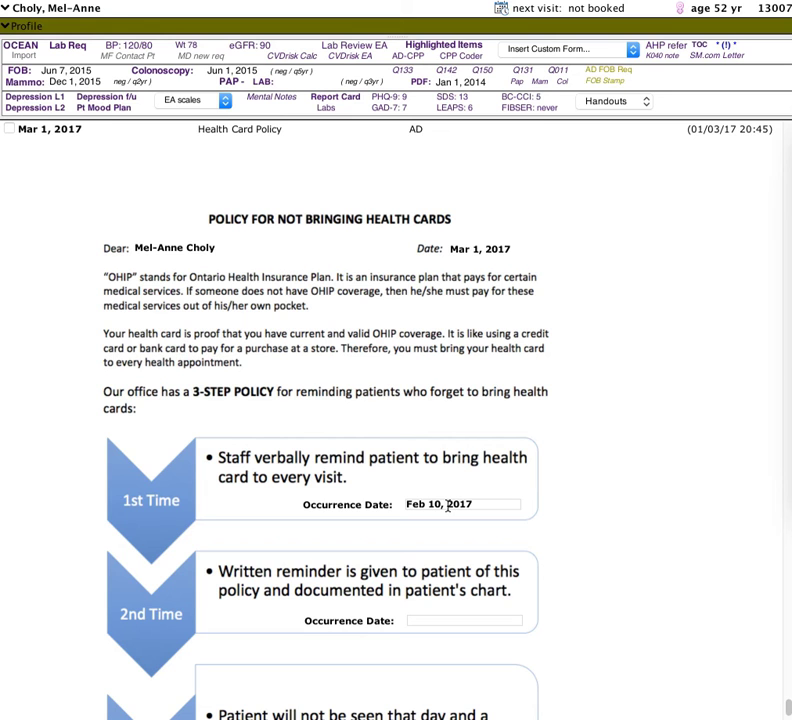
pyautogui.click(441, 622)
pyautogui.write('today')
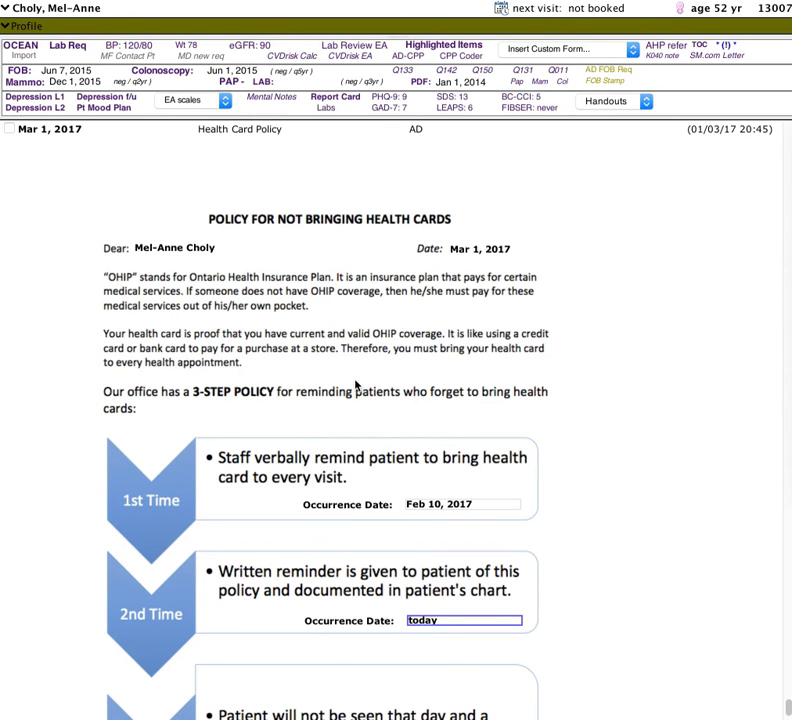
# Look over the policy letter, return to the check-in prep metrics form and finish it
pyautogui.scroll(-2, 355, 385)
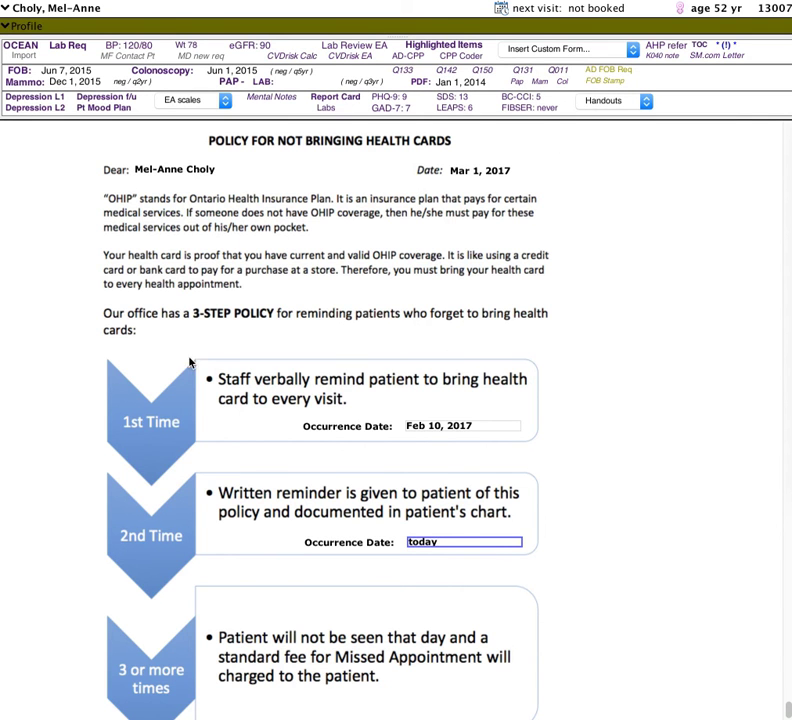
pyautogui.scroll(5, 173, 348)
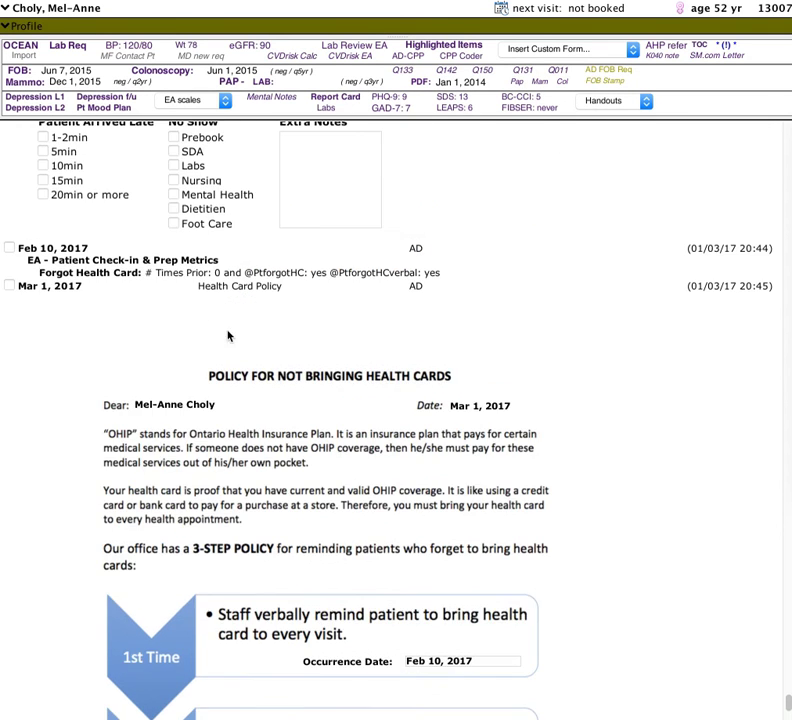
pyautogui.moveTo(791, 135); pyautogui.dragTo(420, 163)
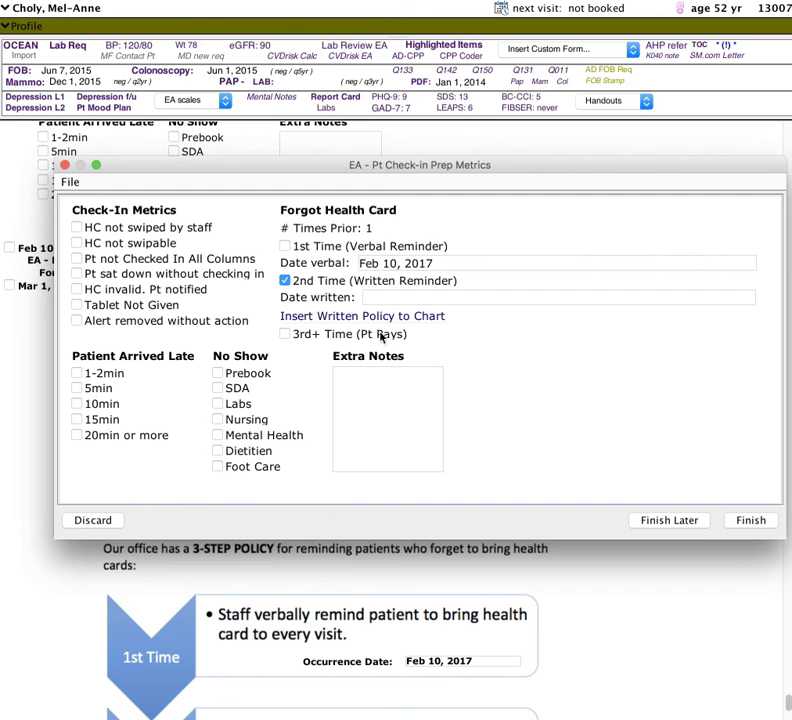
pyautogui.click(751, 520)
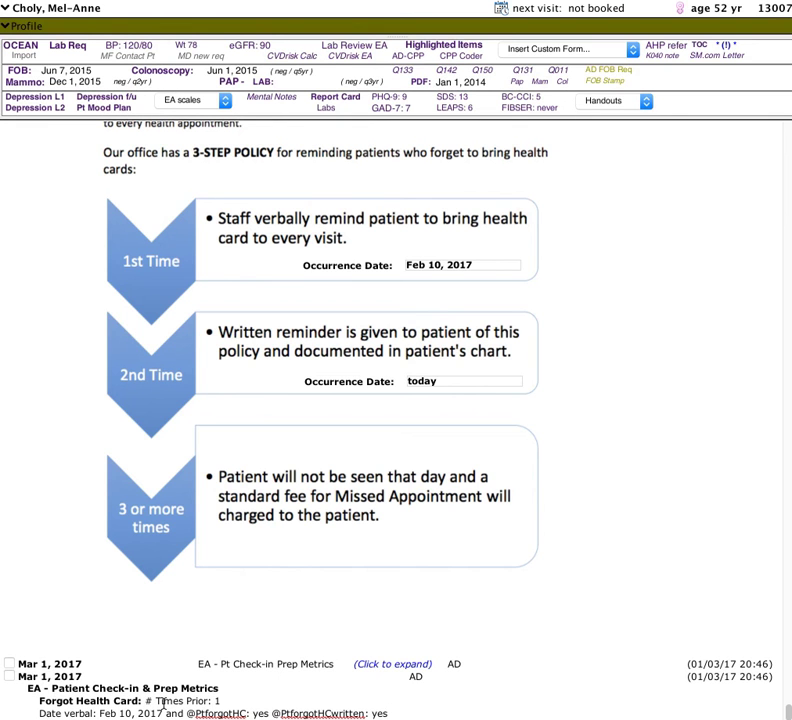
# Change the date of the written-reminder summary note to Feb 17
pyautogui.rightClick(46, 680)
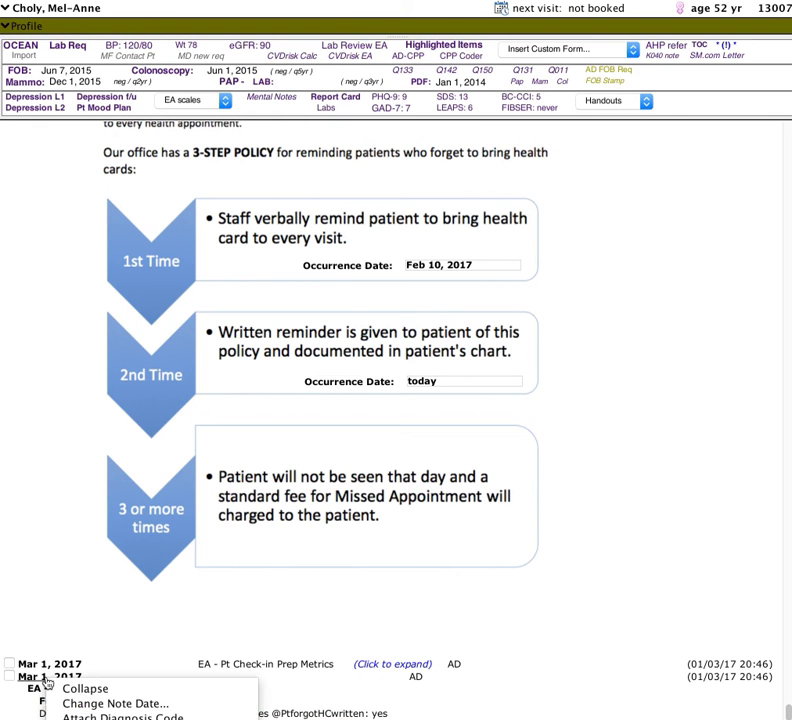
pyautogui.click(90, 703)
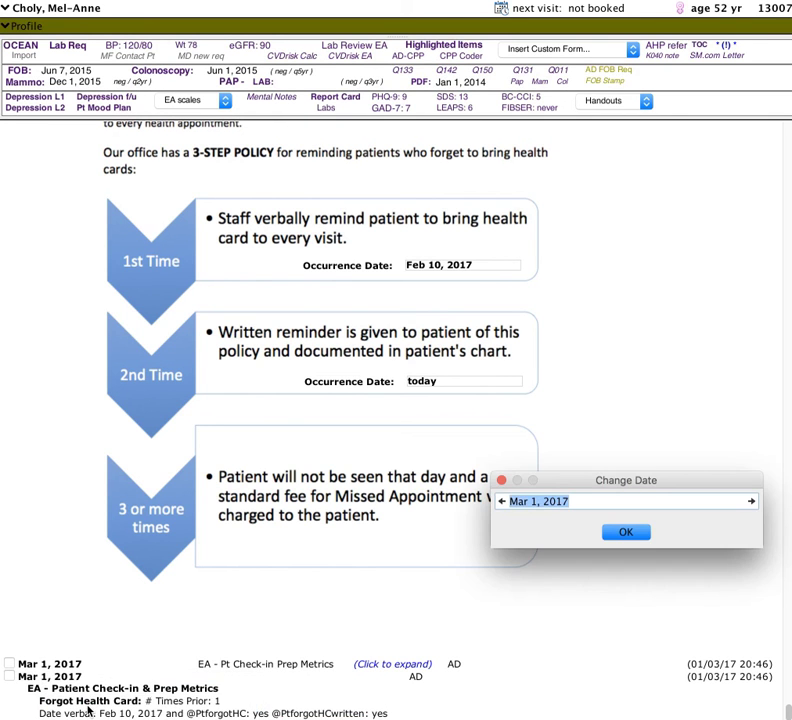
pyautogui.write('feb 17')
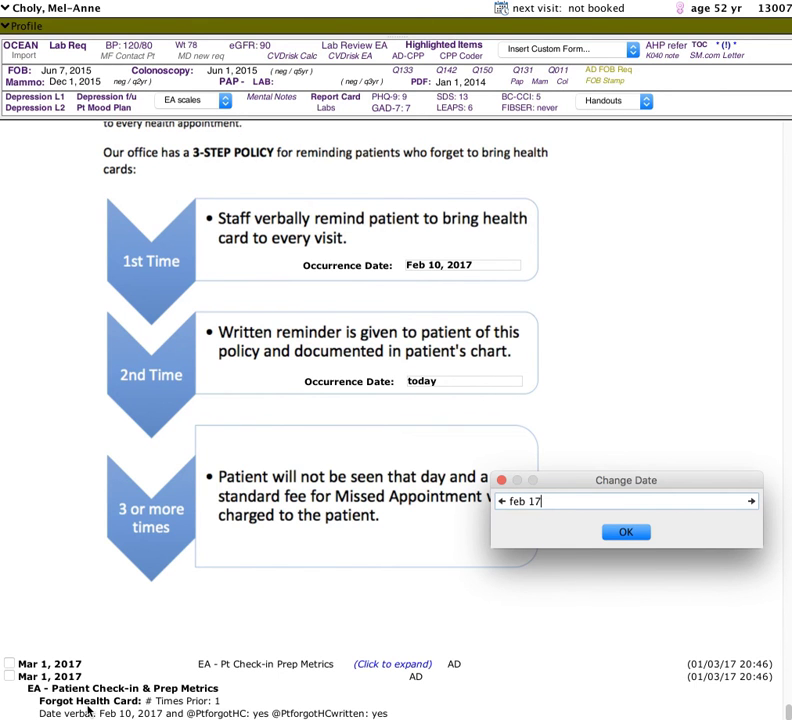
pyautogui.press('Return')
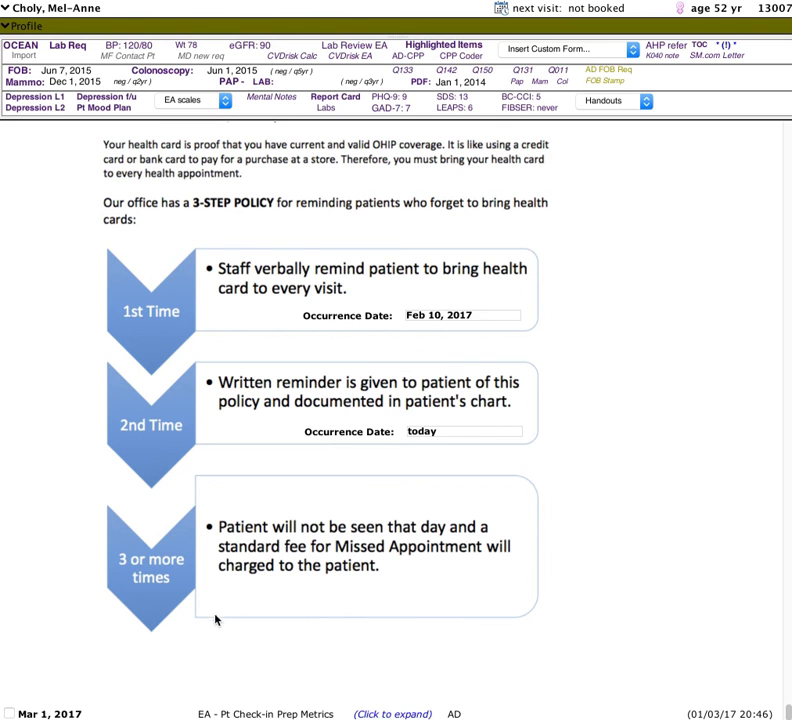
# Expand the second check-in prep metrics form note and change its note date to Feb 17
pyautogui.click(392, 714)
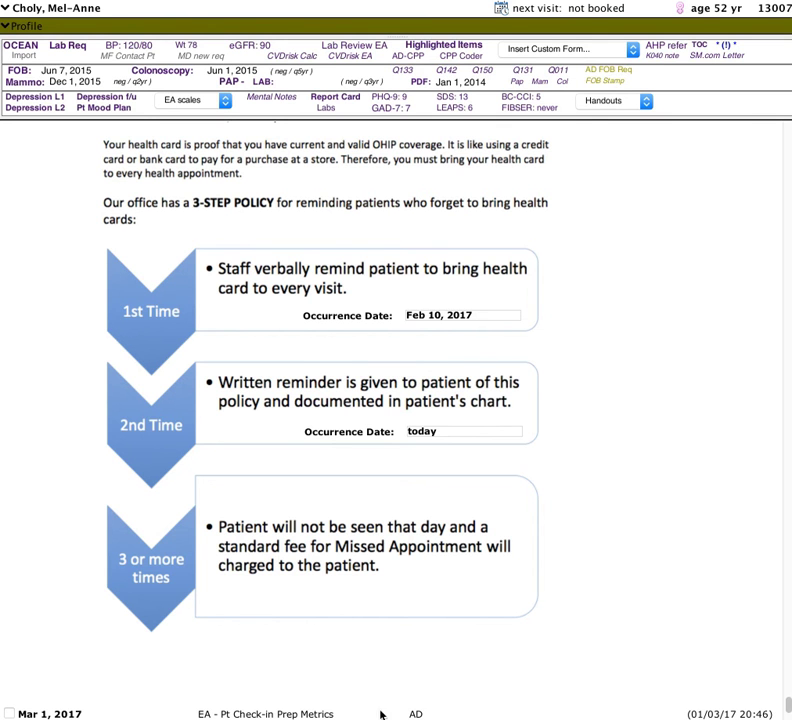
pyautogui.scroll(-5, 186, 674)
pyautogui.rightClick(35, 446)
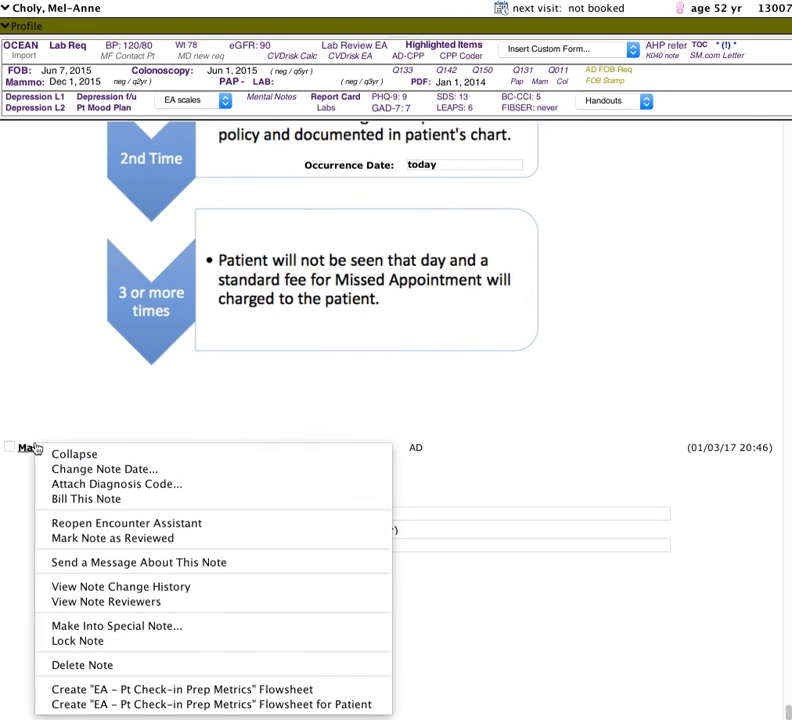
pyautogui.click(71, 467)
pyautogui.write('feb 17')
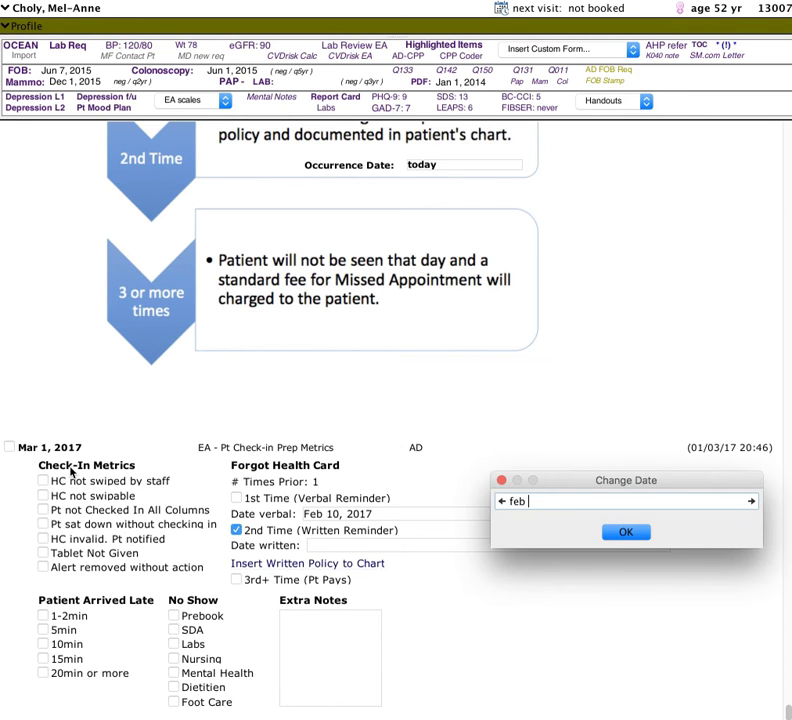
pyautogui.press('Return')
# Change the note date of the Health Card Policy letter to Feb 17
pyautogui.scroll(10, 76, 470)
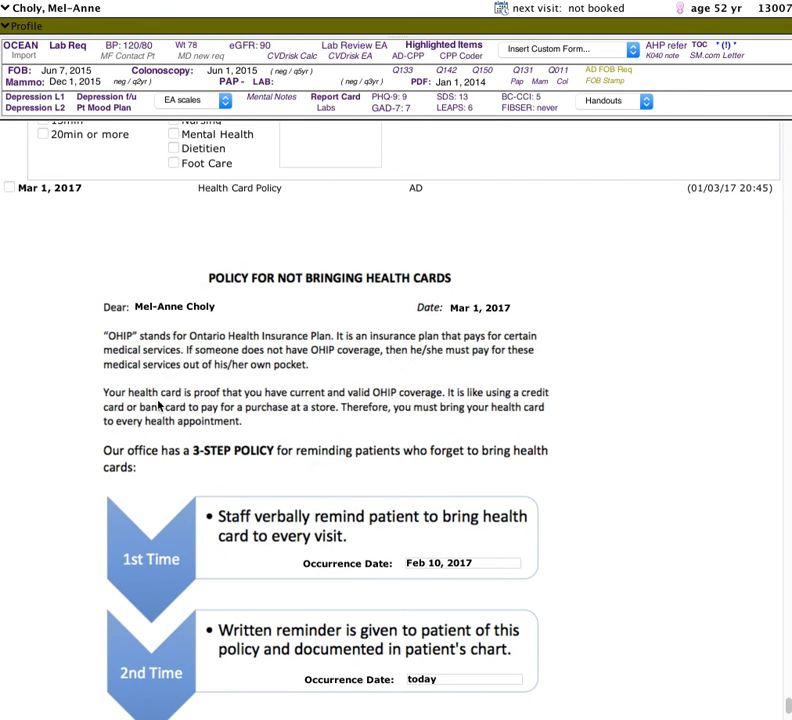
pyautogui.click(47, 190)
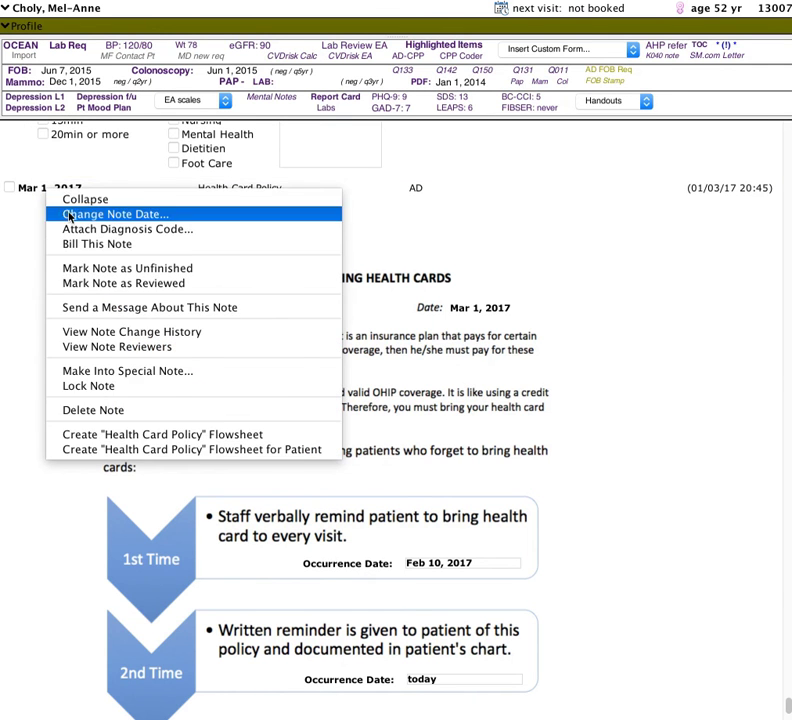
pyautogui.click(68, 213)
pyautogui.write('feb 17')
pyautogui.press('Return')
pyautogui.scroll(-5, 71, 216)
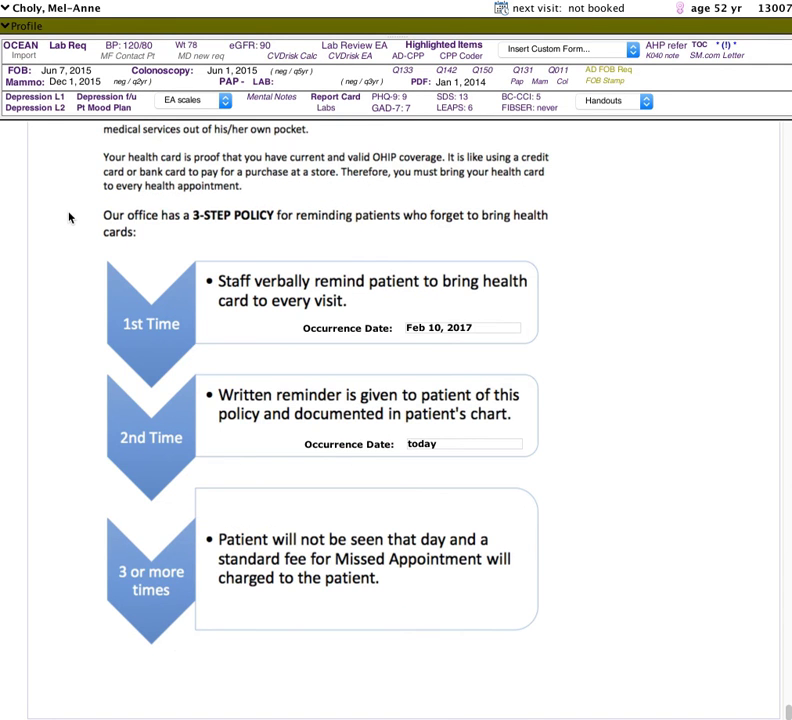
pyautogui.scroll(1, 283, 486)
pyautogui.scroll(-1, 288, 497)
pyautogui.scroll(1, 355, 440)
pyautogui.scroll(3, 355, 440)
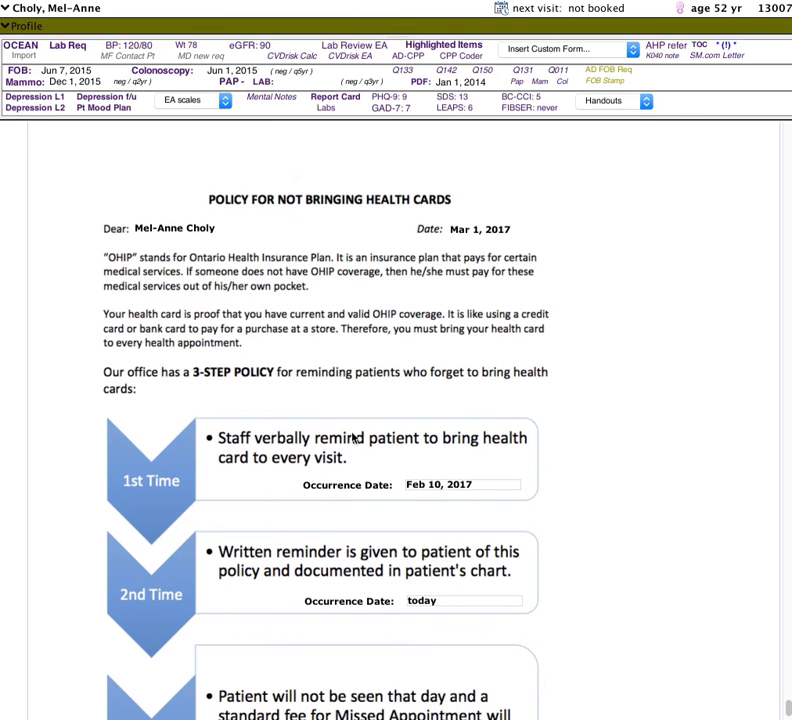
# Open a new check-in prep metrics form and mark the forgotten health card as 3rd+ Time (Pt Pays)
pyautogui.click(728, 46)
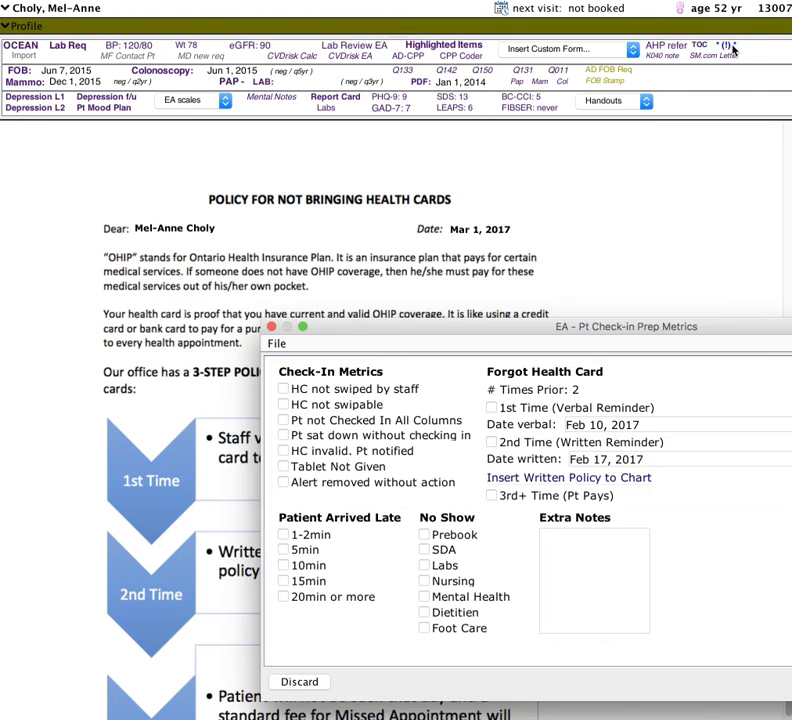
pyautogui.moveTo(532, 333); pyautogui.dragTo(330, 161)
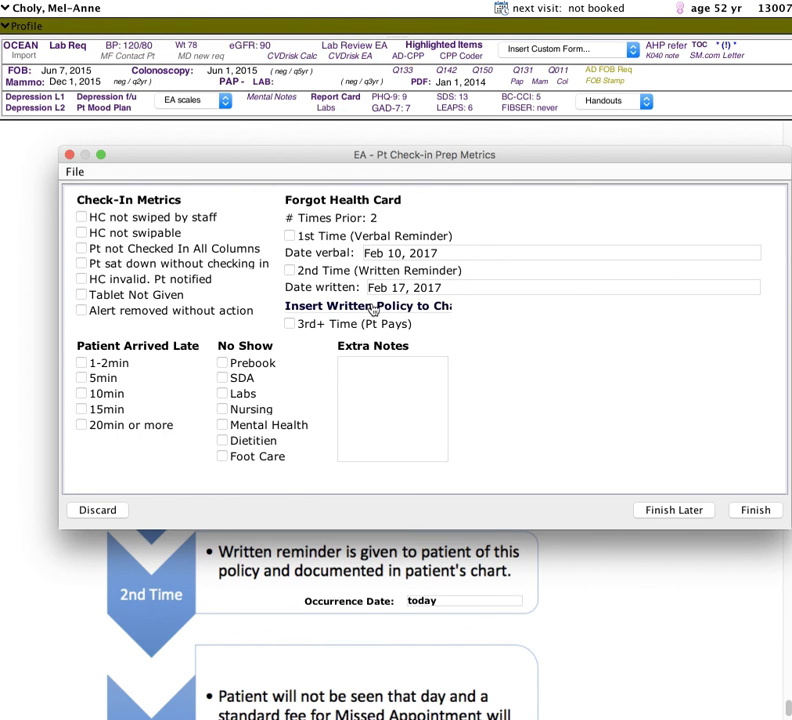
pyautogui.click(290, 324)
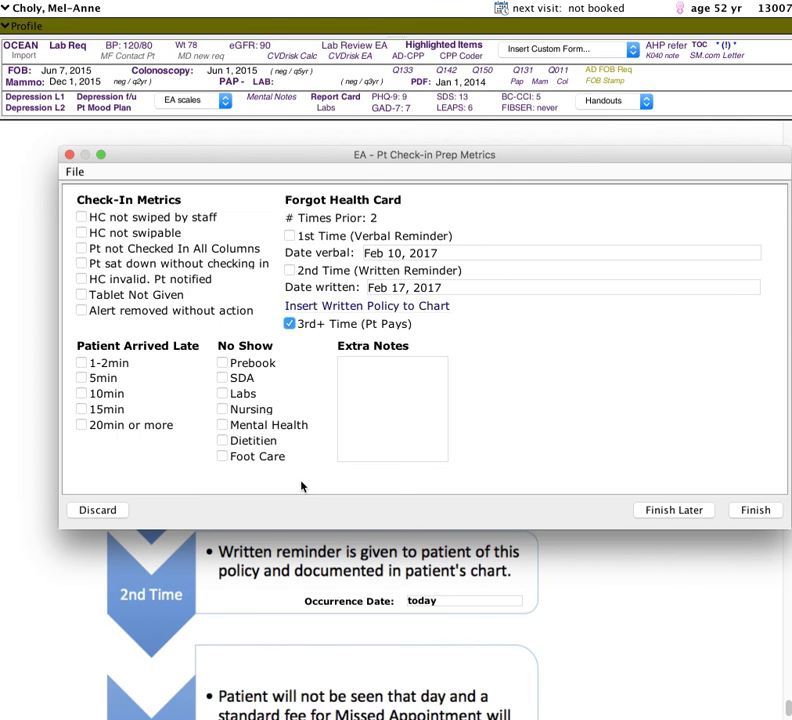
# Insert the written health card policy into the chart again, finish the metrics form and check the new letter's occurrence dates
pyautogui.scroll(-2, 318, 590)
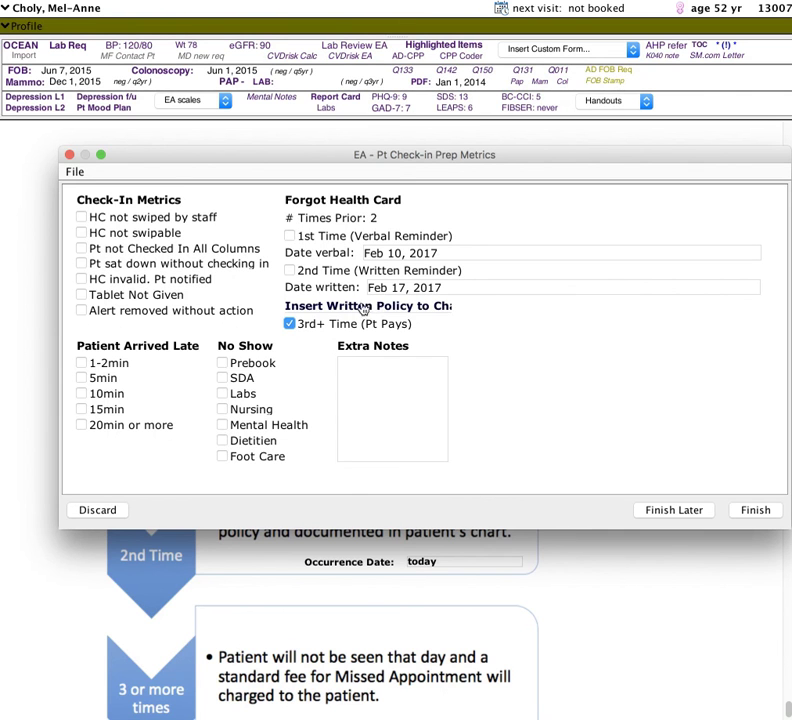
pyautogui.click(322, 309)
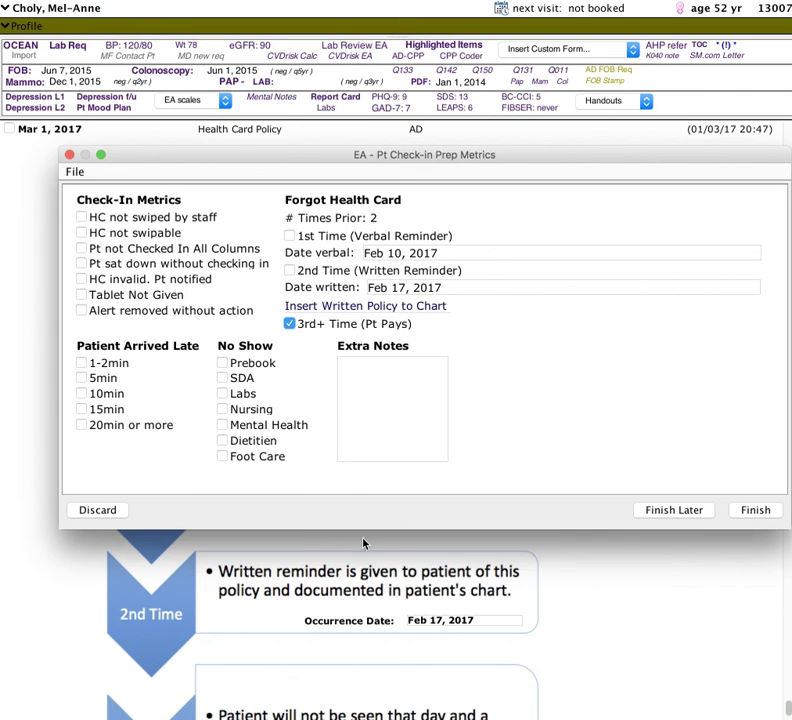
pyautogui.click(756, 511)
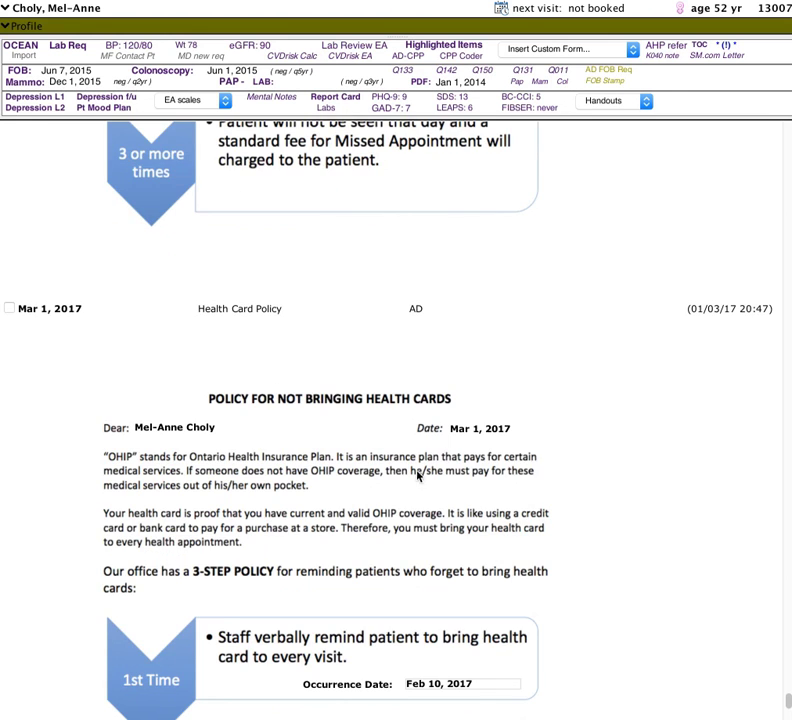
pyautogui.scroll(-3, 430, 470)
pyautogui.scroll(-2, 430, 480)
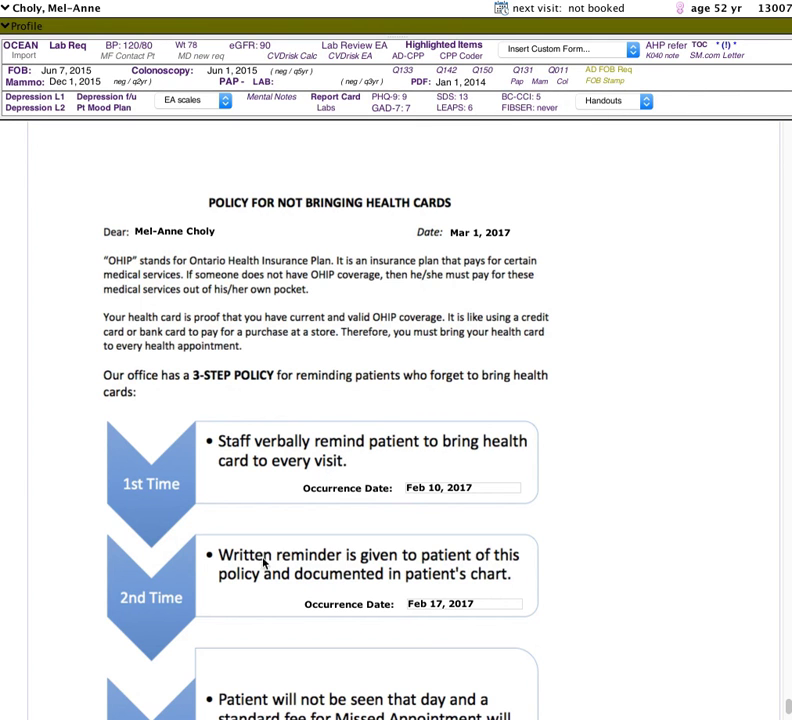
pyautogui.scroll(-2, 352, 572)
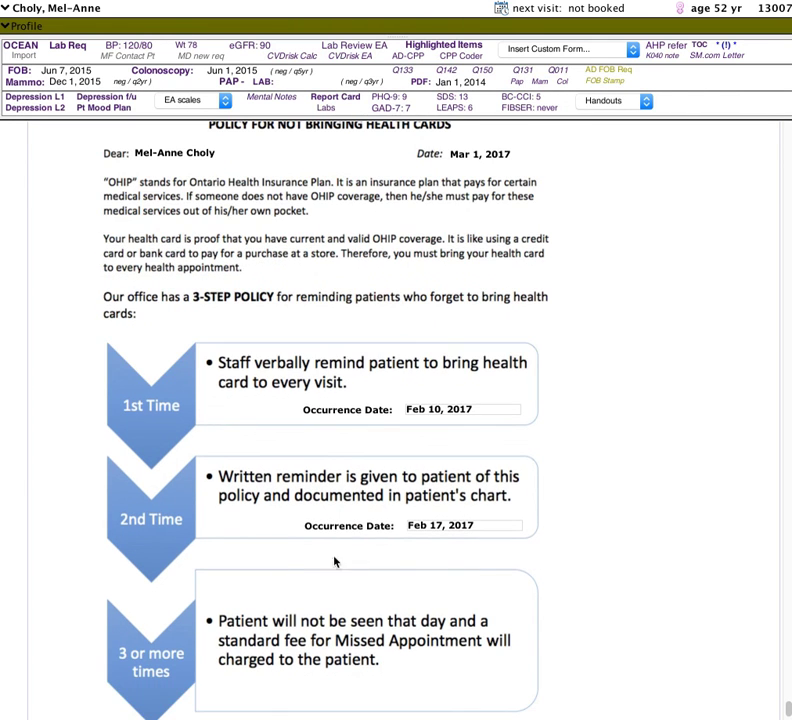